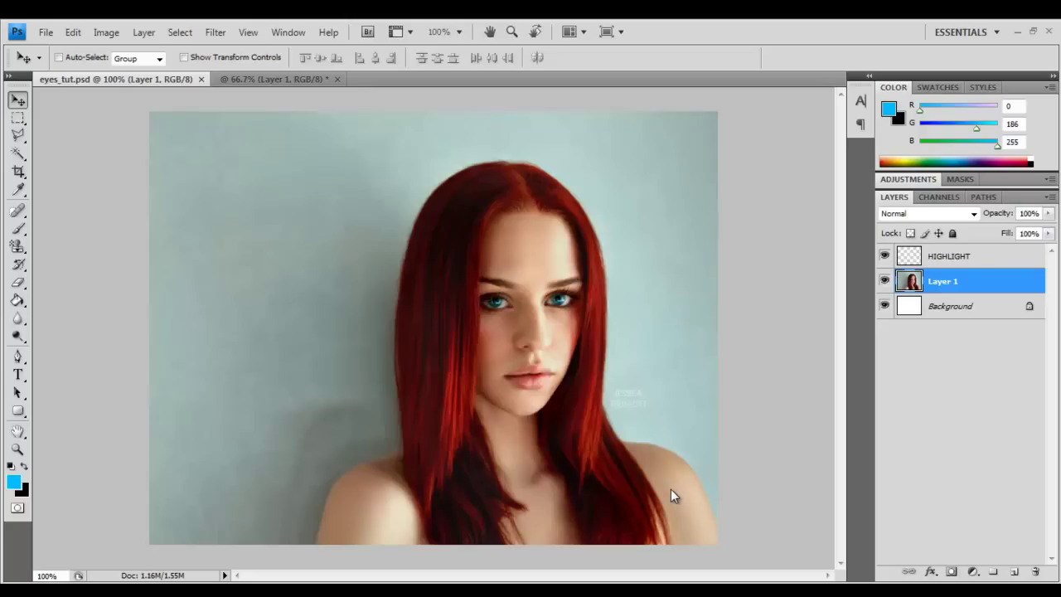
Pick the Zoom tool from the toolbox
click(15, 450)
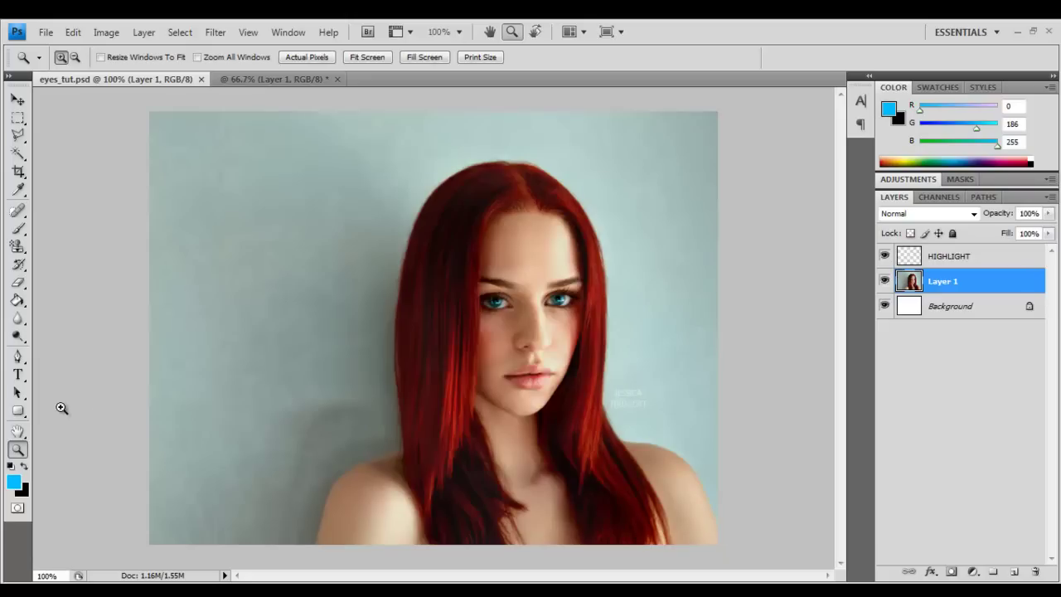
Zoom to 300% on the left shoulder and select the grey background beside it by colour
click(345, 501)
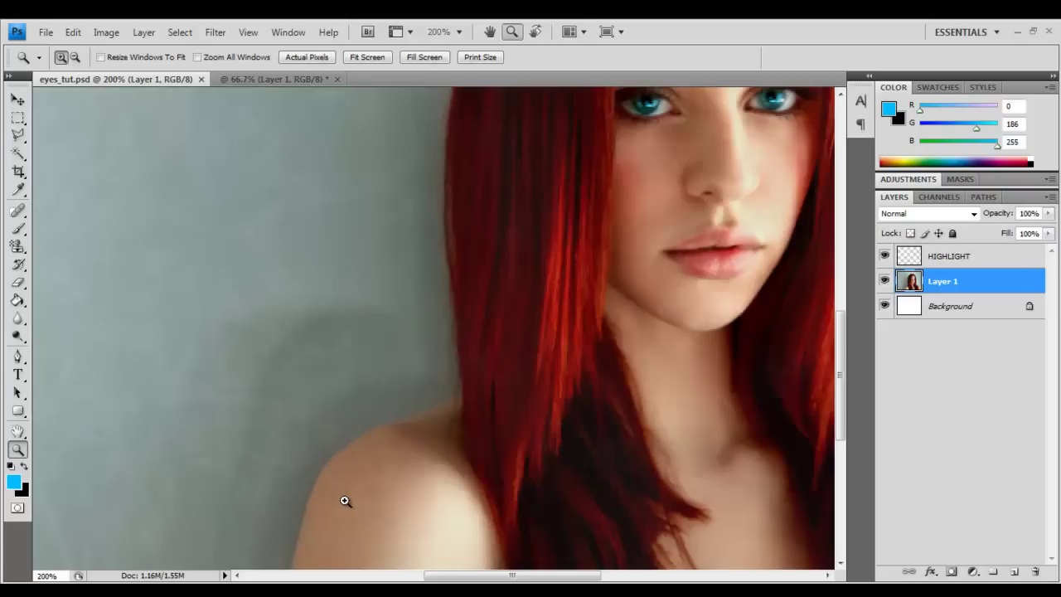
scroll(353, 483, down, 2)
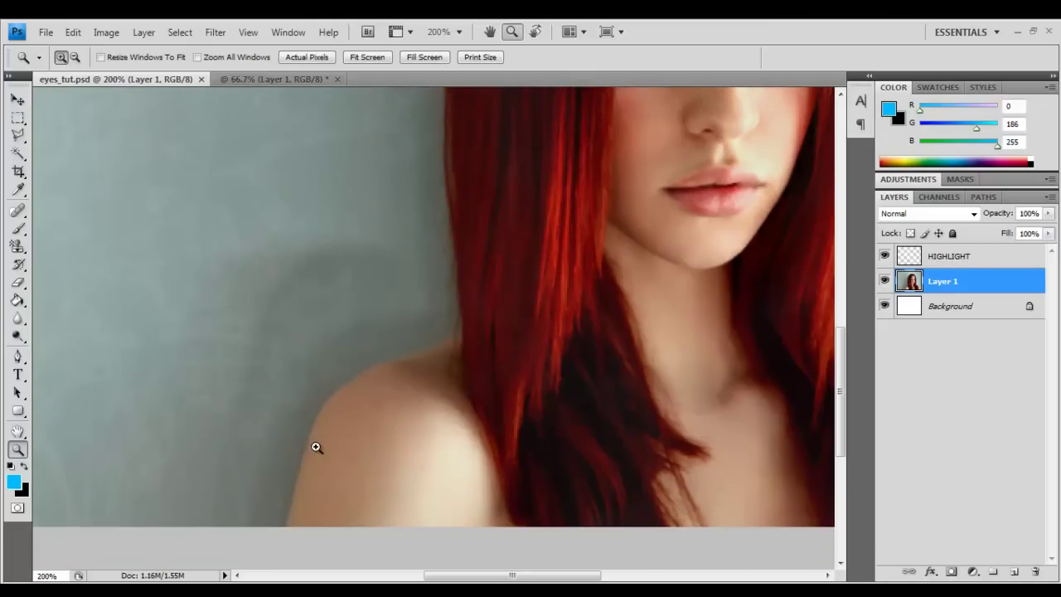
click(351, 388)
scroll(356, 381, down, 1)
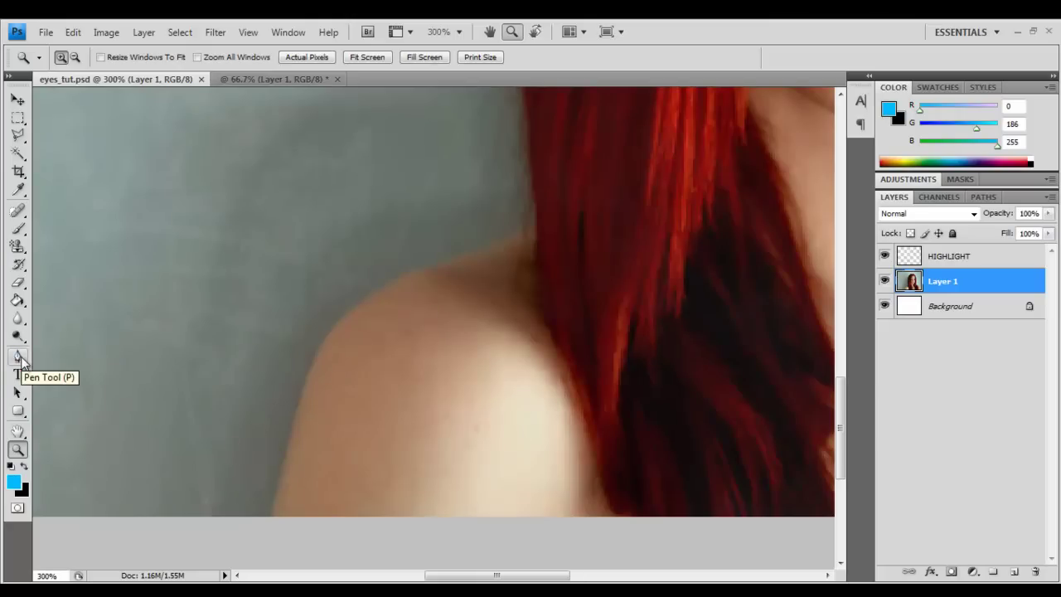
click(17, 152)
click(270, 449)
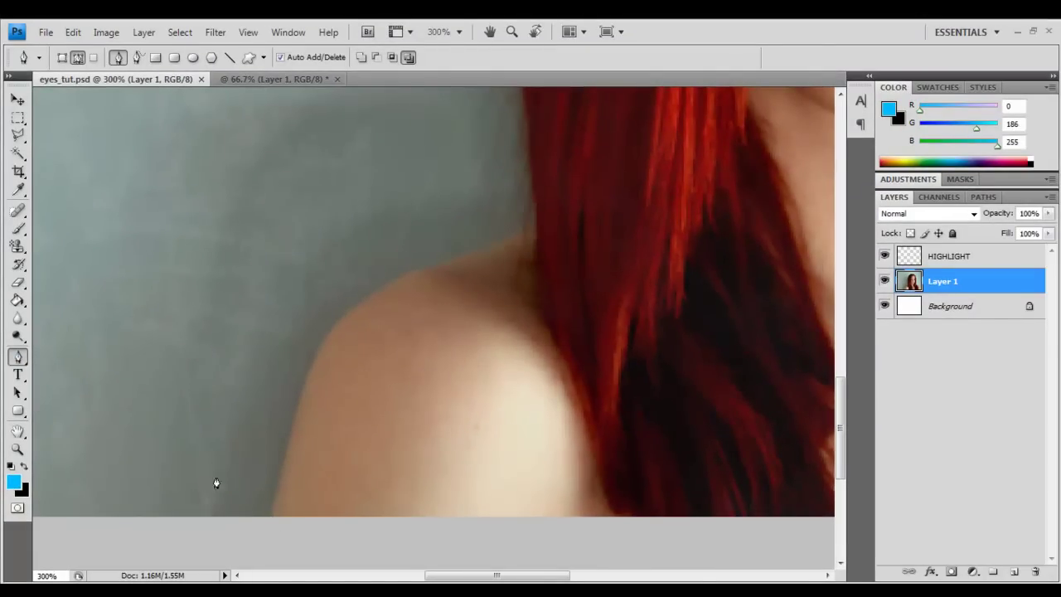
Place pen points from the bottom of the left shoulder along its top to the hair
click(270, 516)
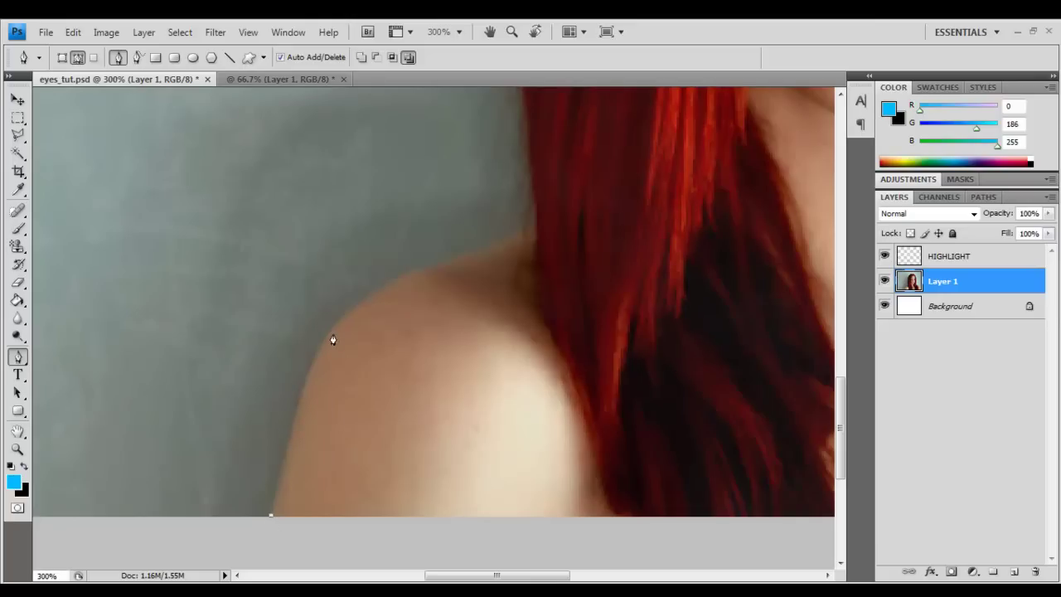
drag(334, 325, 365, 296)
drag(395, 281, 410, 279)
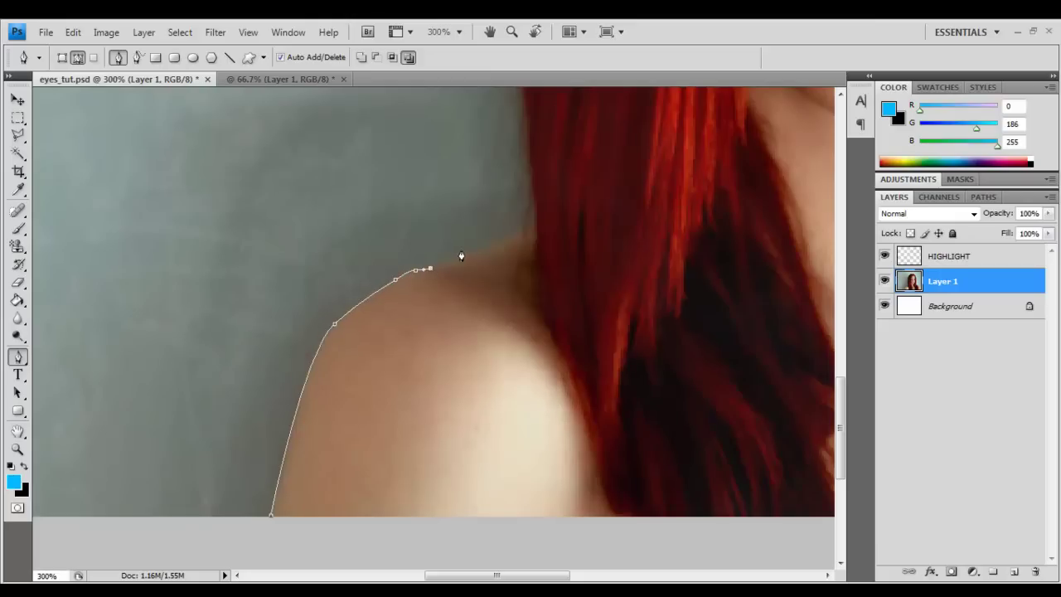
drag(463, 255, 514, 238)
click(530, 231)
Continue the path up the lower part of the left hair edge
scroll(547, 227, up, 5)
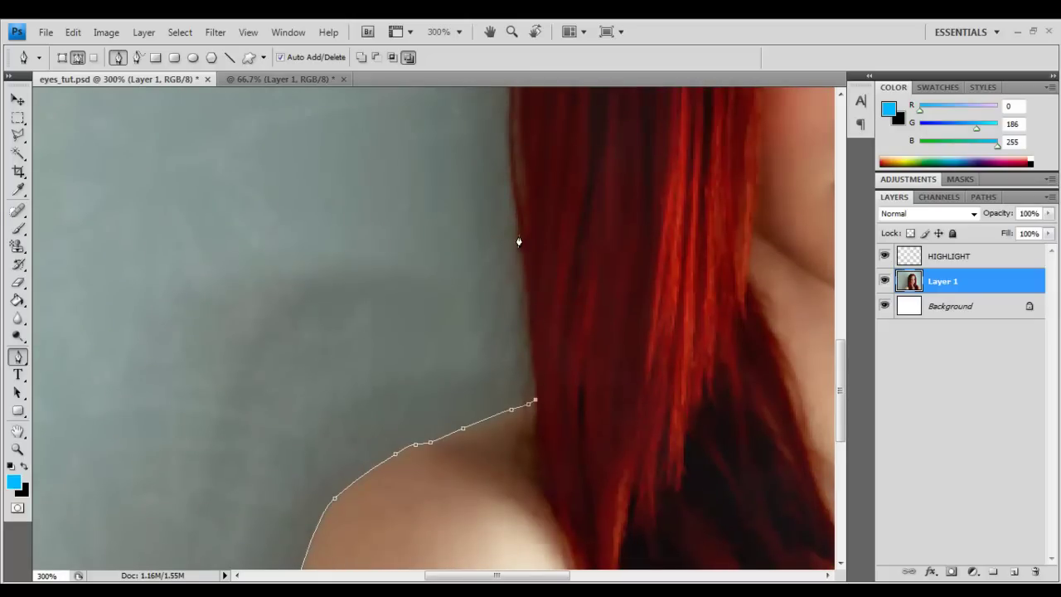
drag(521, 235, 517, 225)
scroll(489, 214, up, 2)
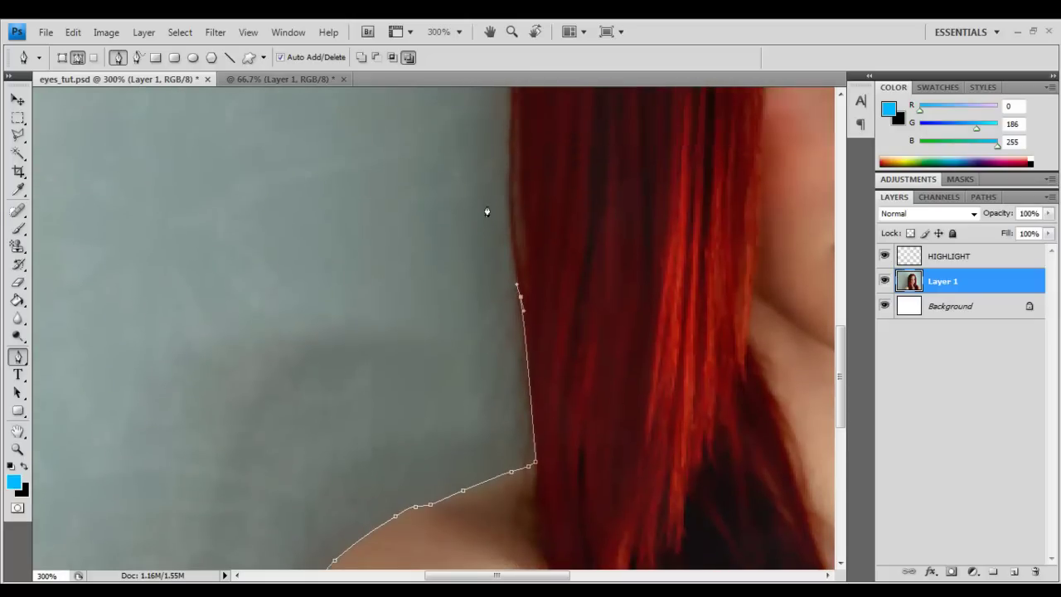
scroll(515, 274, up, 2)
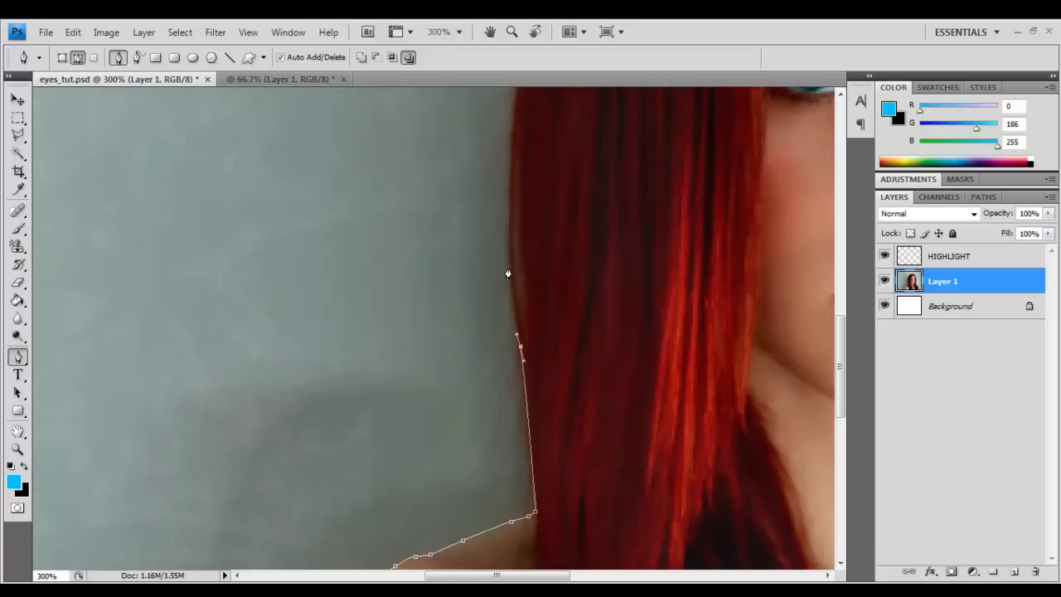
click(510, 260)
click(508, 233)
scroll(508, 230, up, 2)
drag(511, 202, 514, 186)
Extend the path further up the hair edge to near the top of the hair
scroll(514, 183, up, 2)
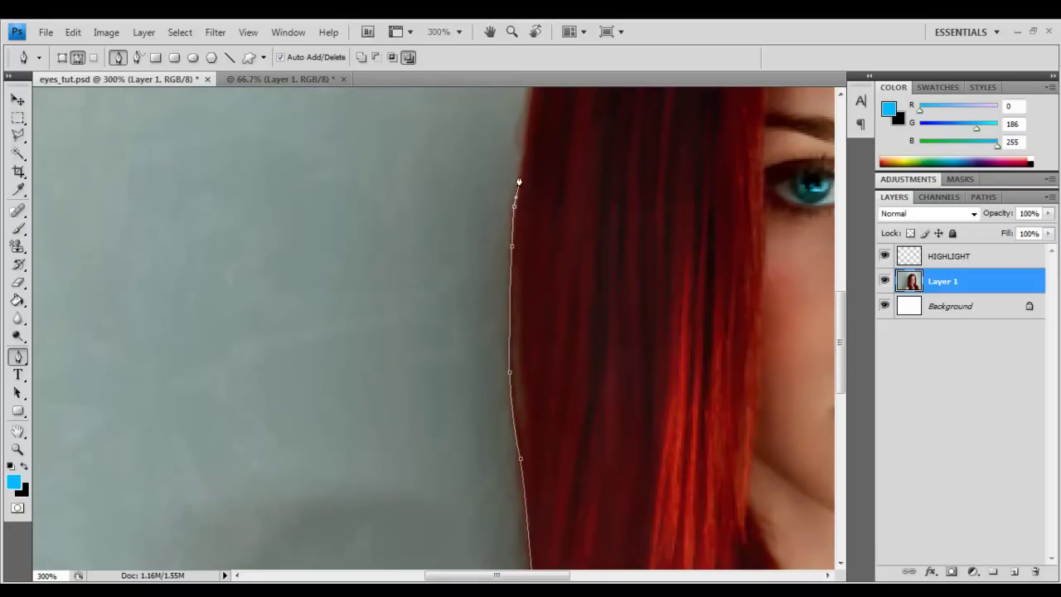
scroll(524, 143, up, 3)
click(528, 182)
click(541, 142)
scroll(540, 138, up, 1)
scroll(539, 138, up, 2)
click(542, 150)
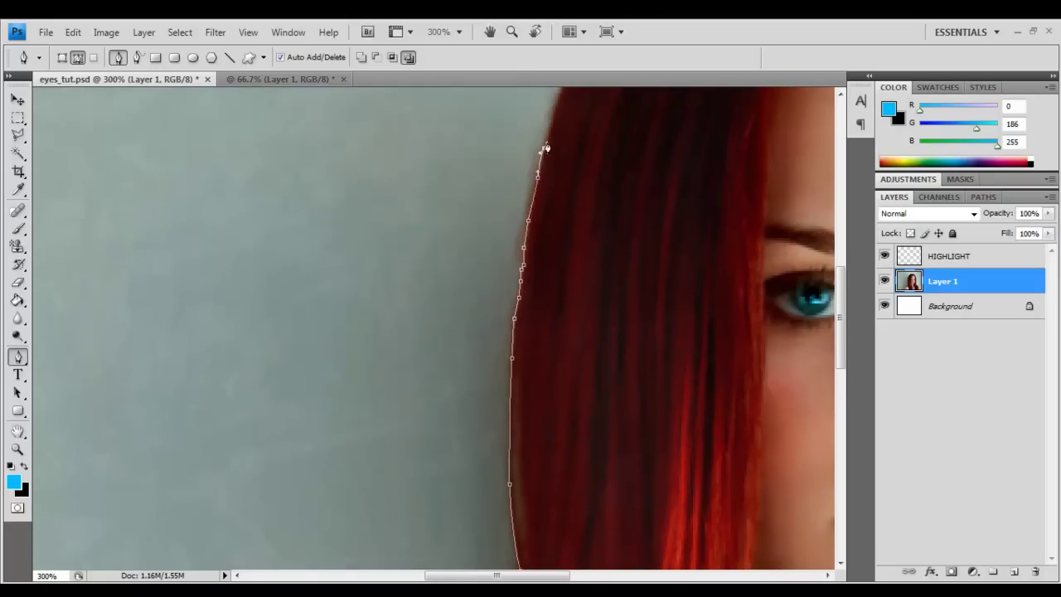
scroll(542, 149, up, 2)
click(559, 134)
View the image at 100% and close the path around the left background area
double_click(17, 449)
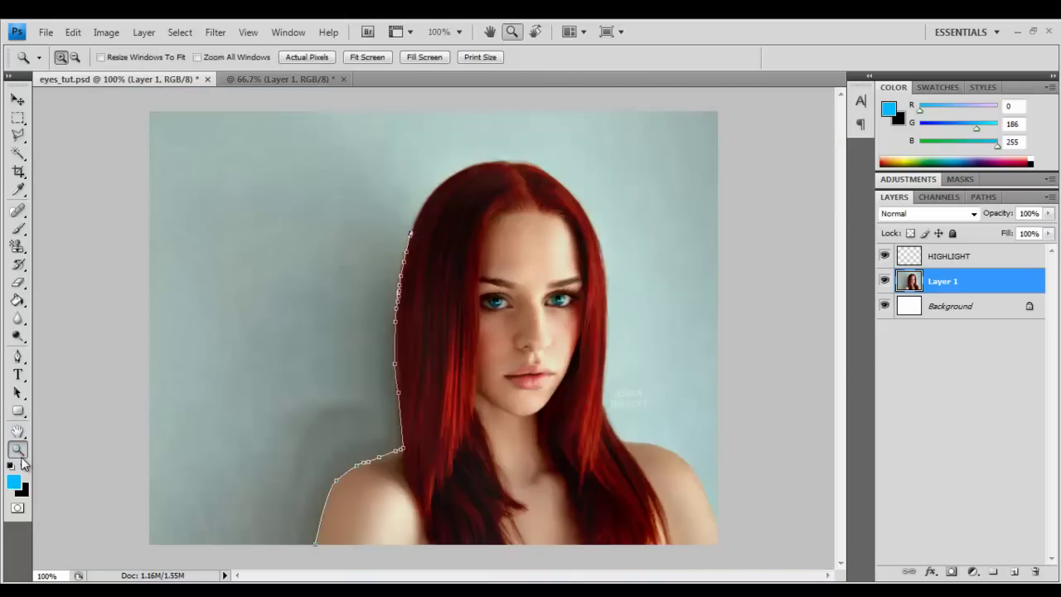
click(18, 358)
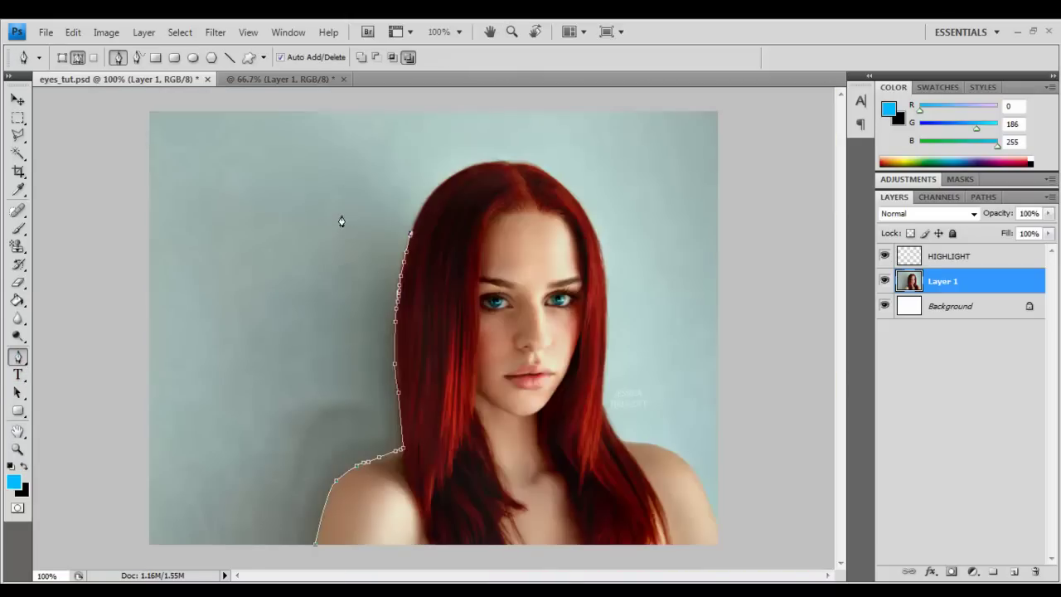
drag(323, 210, 316, 251)
click(260, 397)
click(234, 502)
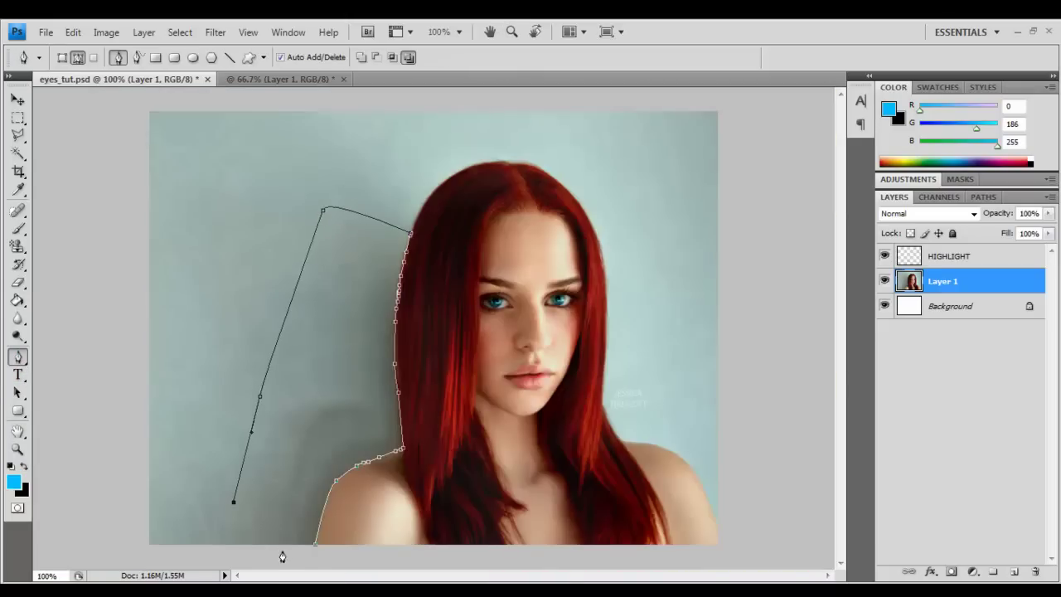
click(282, 549)
click(316, 549)
Turn the path into a selection, delete it from Layer 1, and unlock Background as Layer 0
right_click(327, 489)
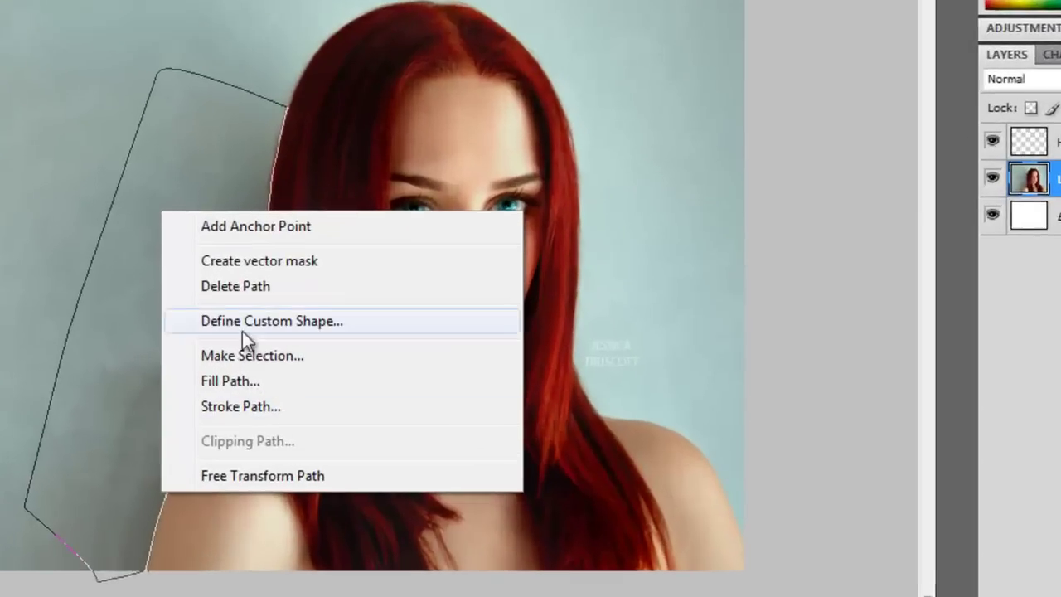
click(379, 397)
key(Return)
key(Delete)
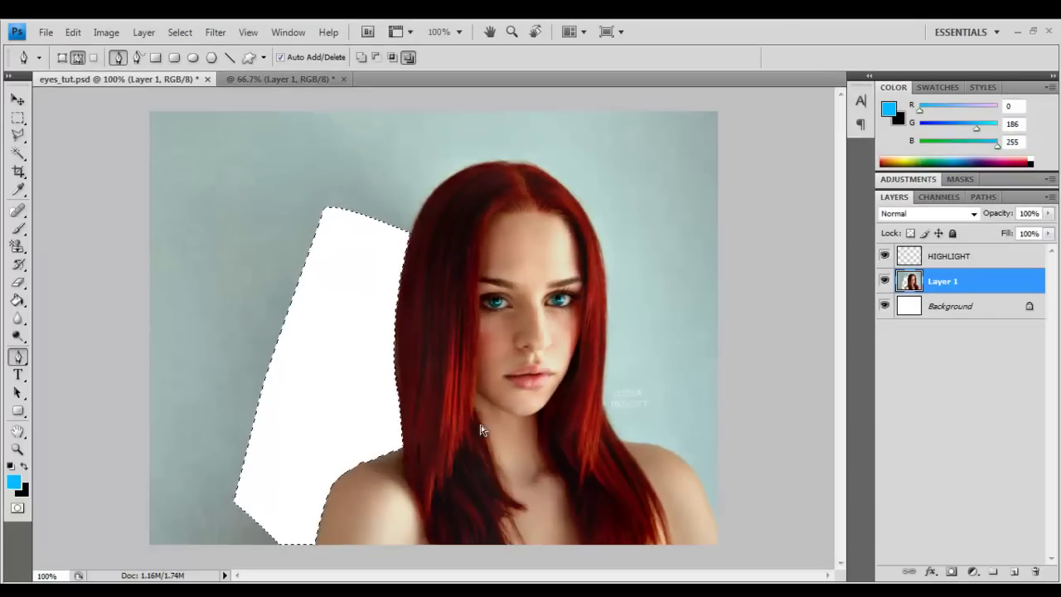
double_click(984, 308)
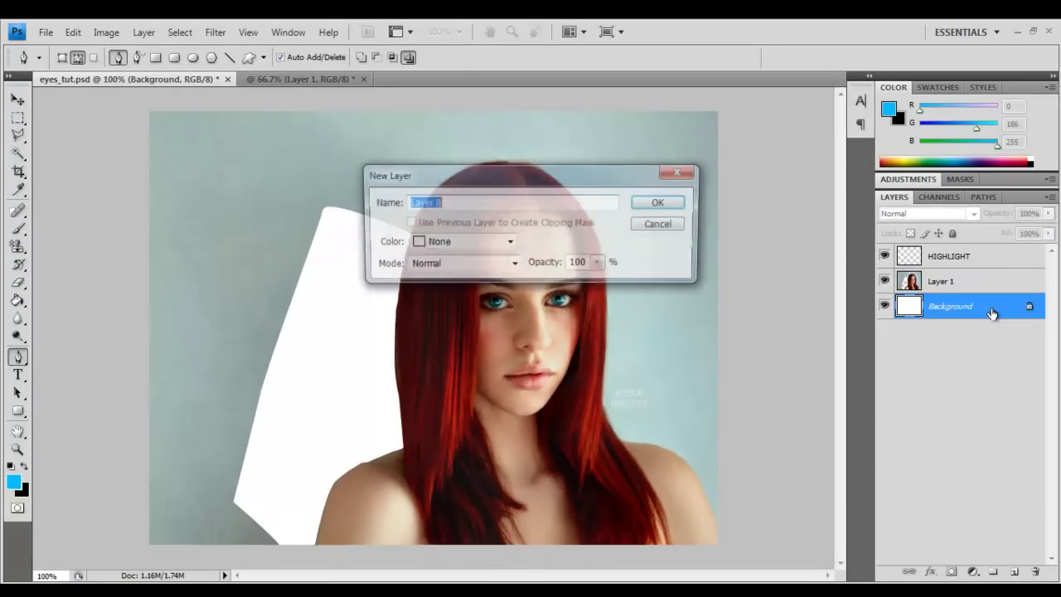
click(661, 204)
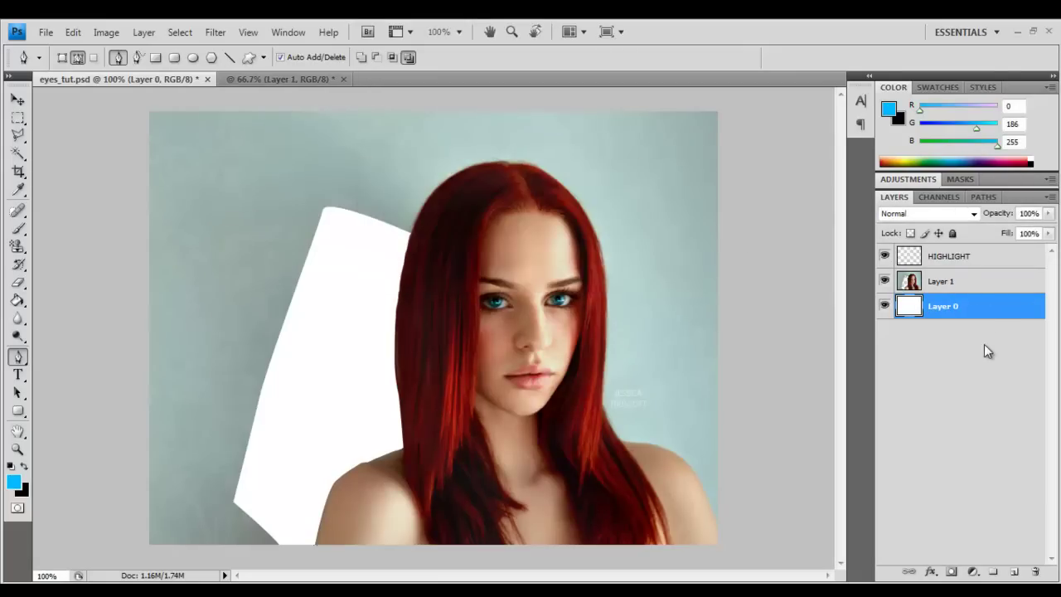
Give Layer 0 a bright green (00ff0c) Color Overlay layer effect
double_click(991, 314)
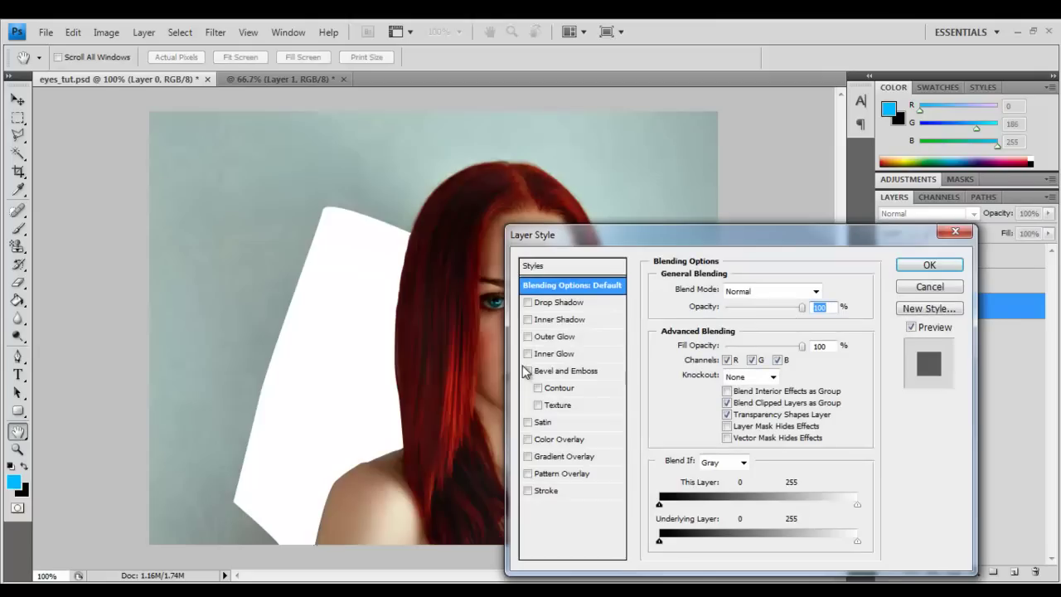
click(529, 439)
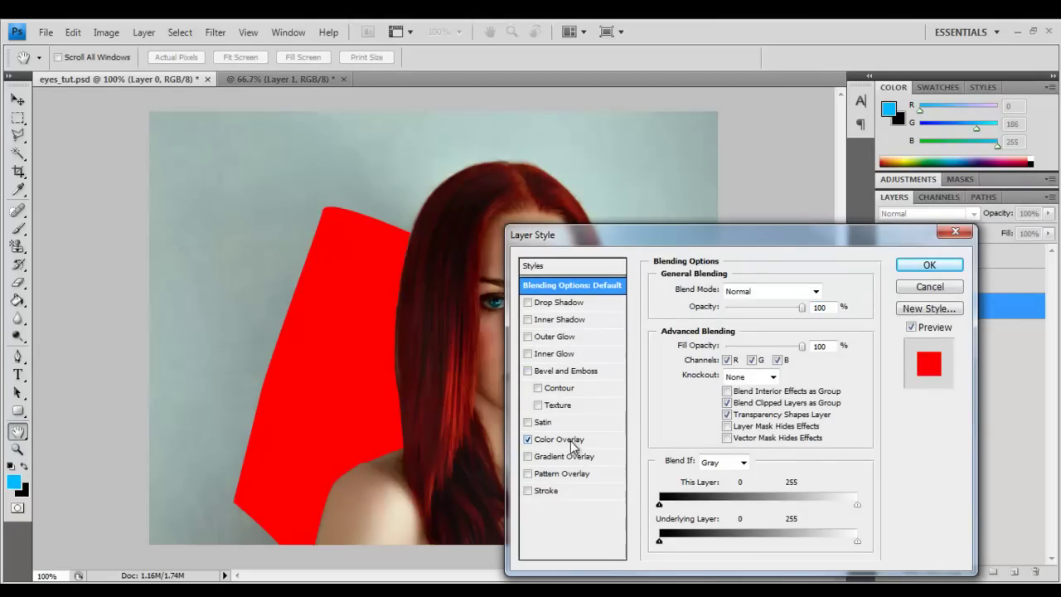
click(571, 441)
click(829, 290)
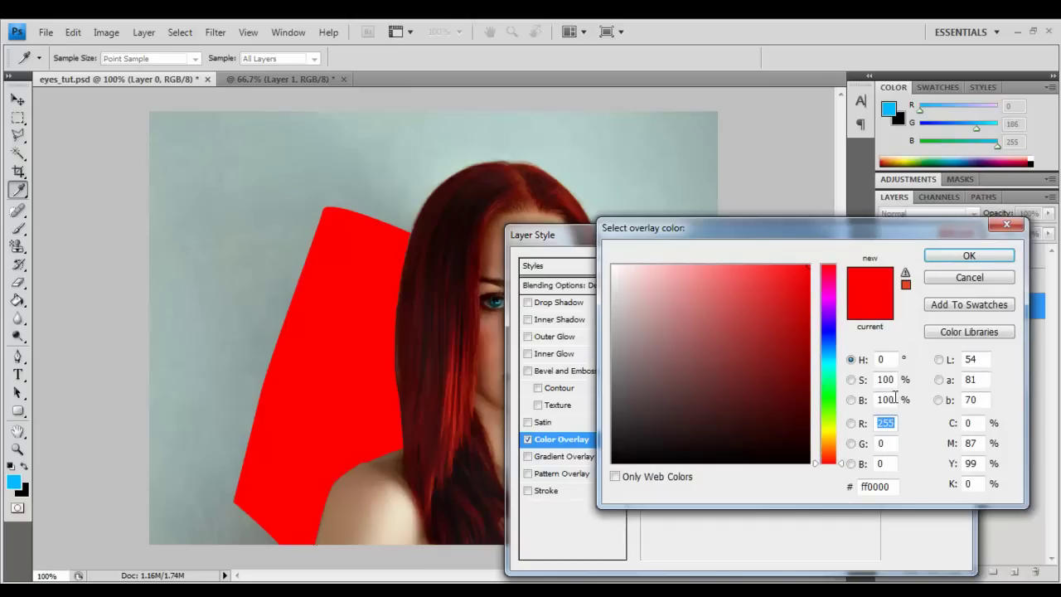
click(829, 391)
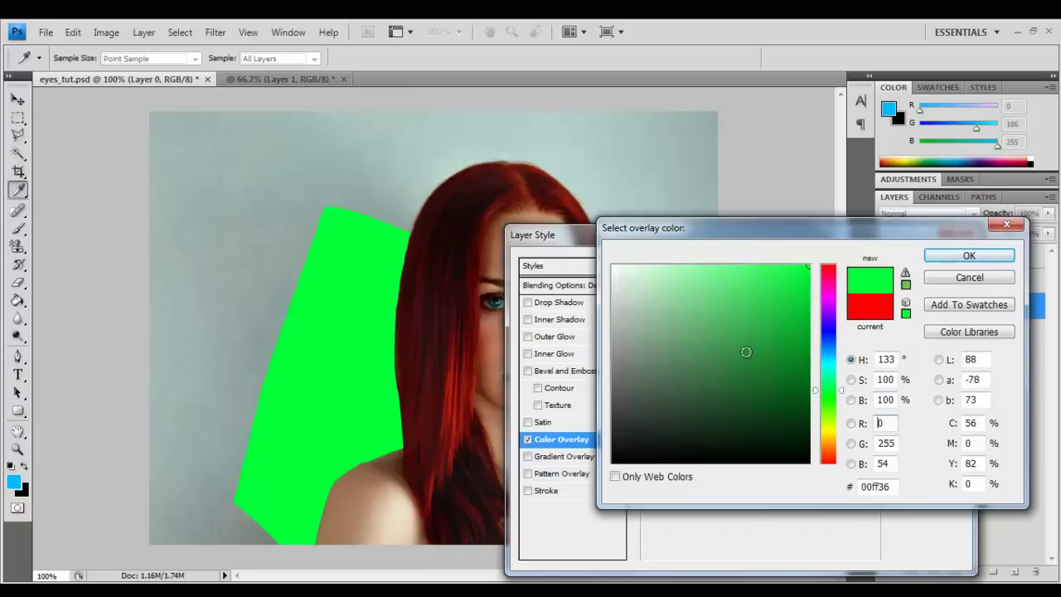
click(966, 257)
click(930, 265)
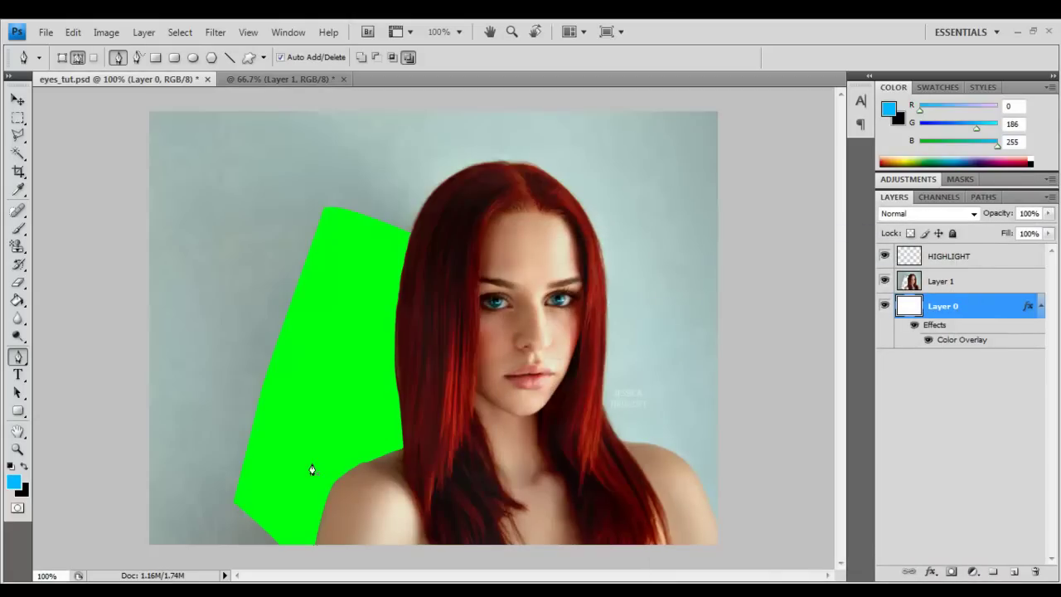
Zoom in on the shoulder and the top of the hair
click(17, 450)
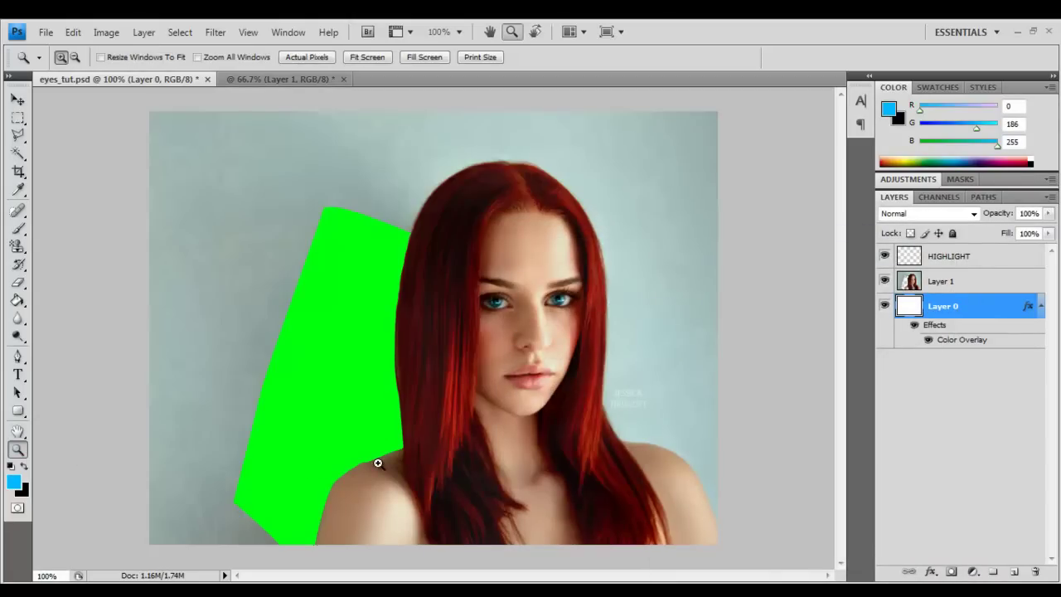
click(228, 470)
scroll(426, 433, up, 6)
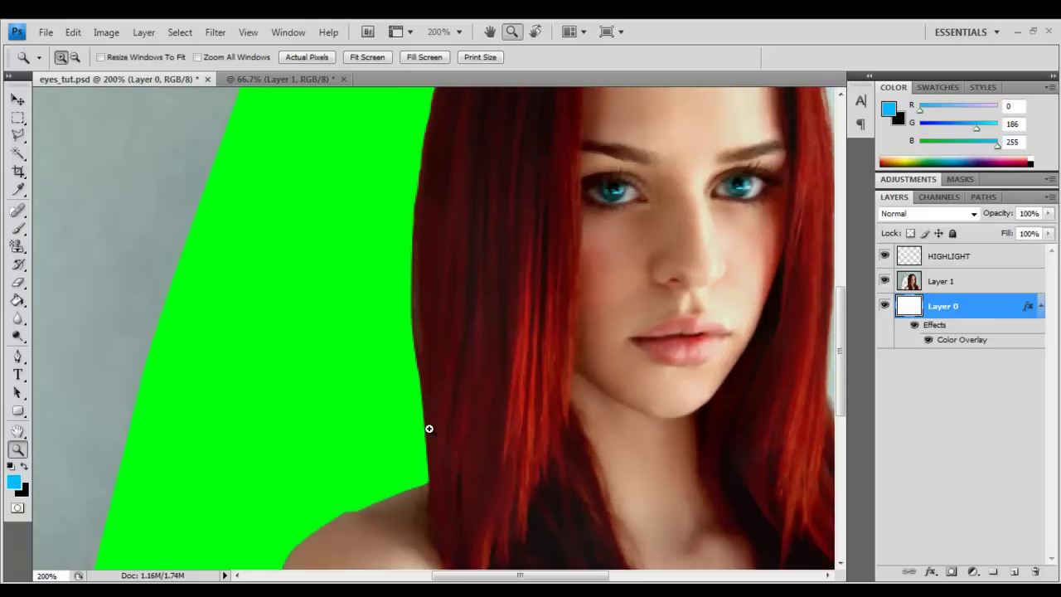
scroll(514, 166, up, 3)
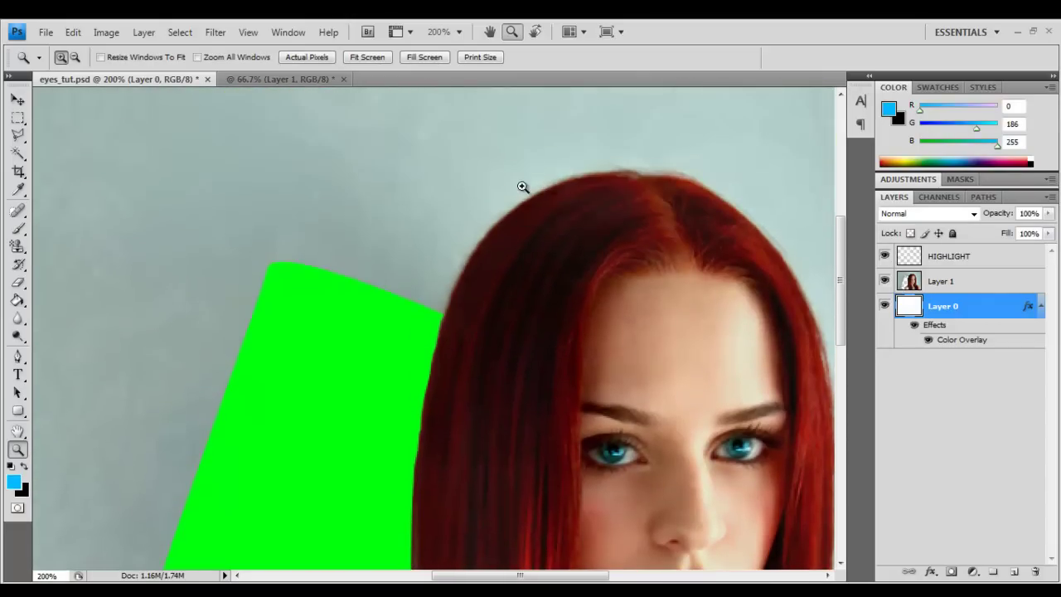
click(573, 175)
Trace pen anchors across the top of the hair to its right side
click(18, 357)
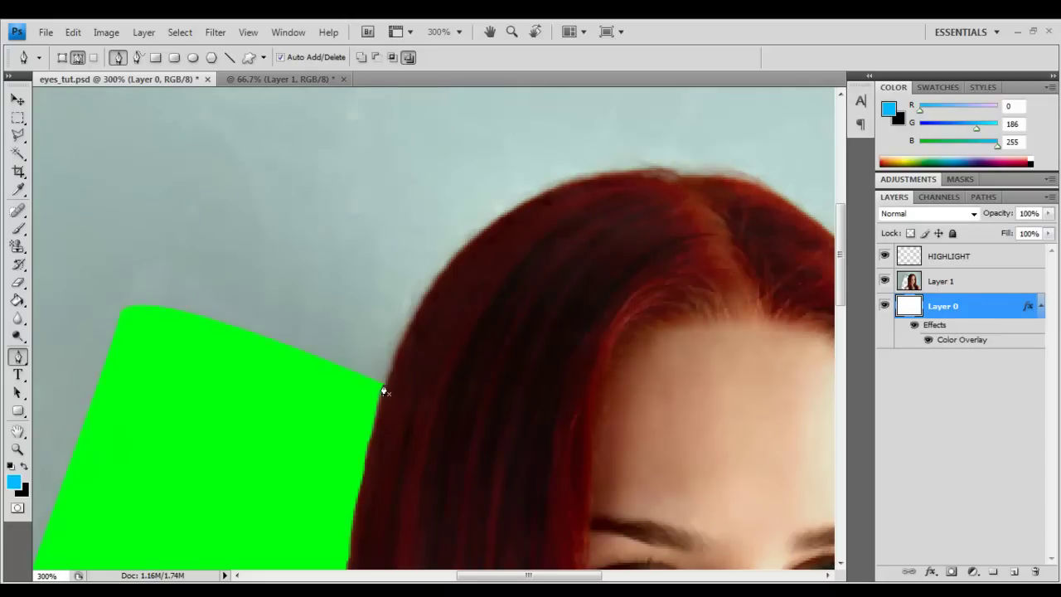
drag(472, 237, 514, 214)
key(ctrl+z)
drag(456, 253, 484, 239)
click(543, 192)
click(586, 178)
click(659, 168)
click(709, 175)
click(767, 182)
click(801, 205)
click(831, 232)
Extend the path down the hair's right edge toward the neck, undoing the last anchors
scroll(614, 363, right, 3)
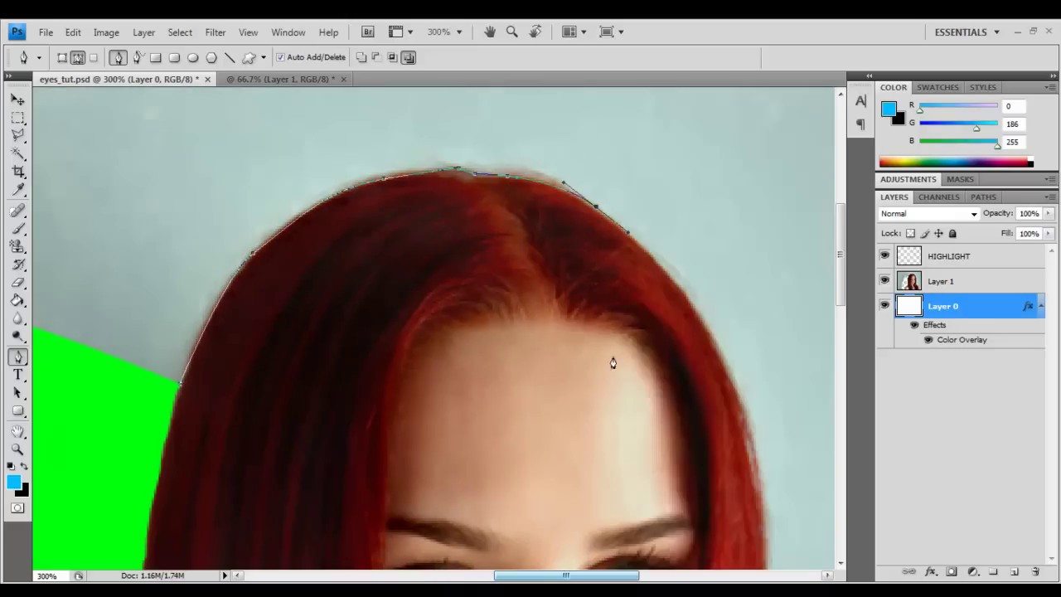
click(700, 309)
scroll(720, 353, down, 2)
click(760, 554)
scroll(759, 554, right, 2)
scroll(746, 445, down, 5)
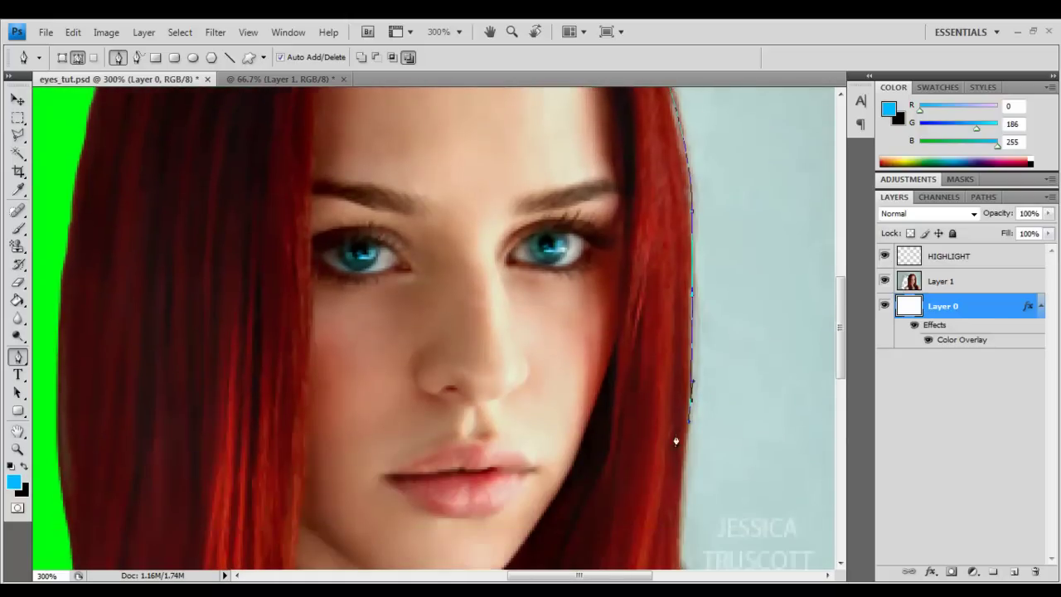
click(680, 520)
scroll(680, 520, down, 3)
click(670, 525)
scroll(670, 526, down, 3)
click(770, 526)
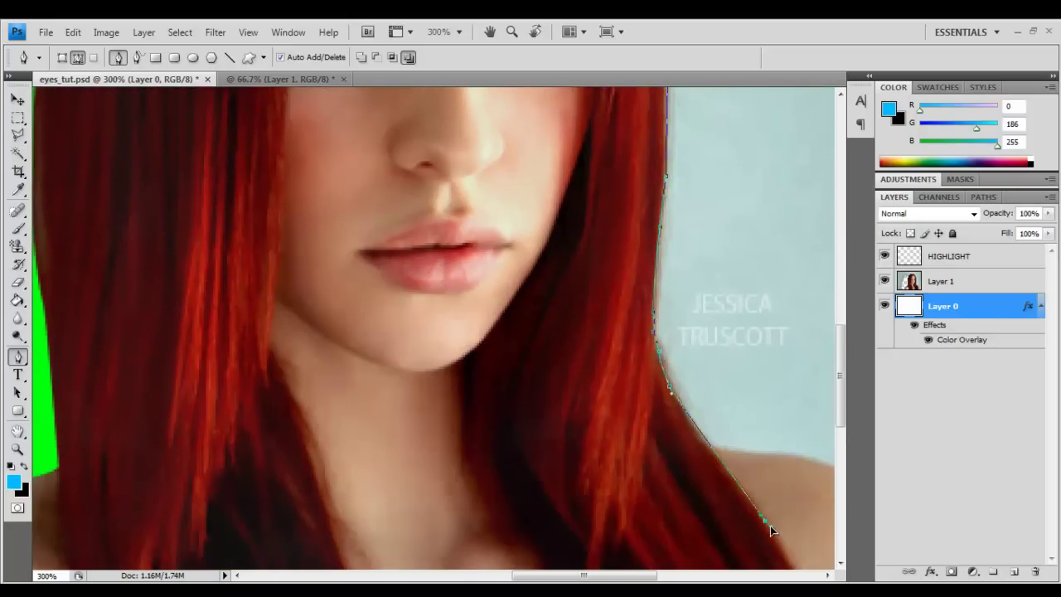
scroll(771, 526, down, 2)
scroll(670, 573, right, 2)
key(ctrl+alt+z)
key(ctrl+alt+z)
Place anchors along the shoulder line to close the outline
click(561, 373)
click(598, 379)
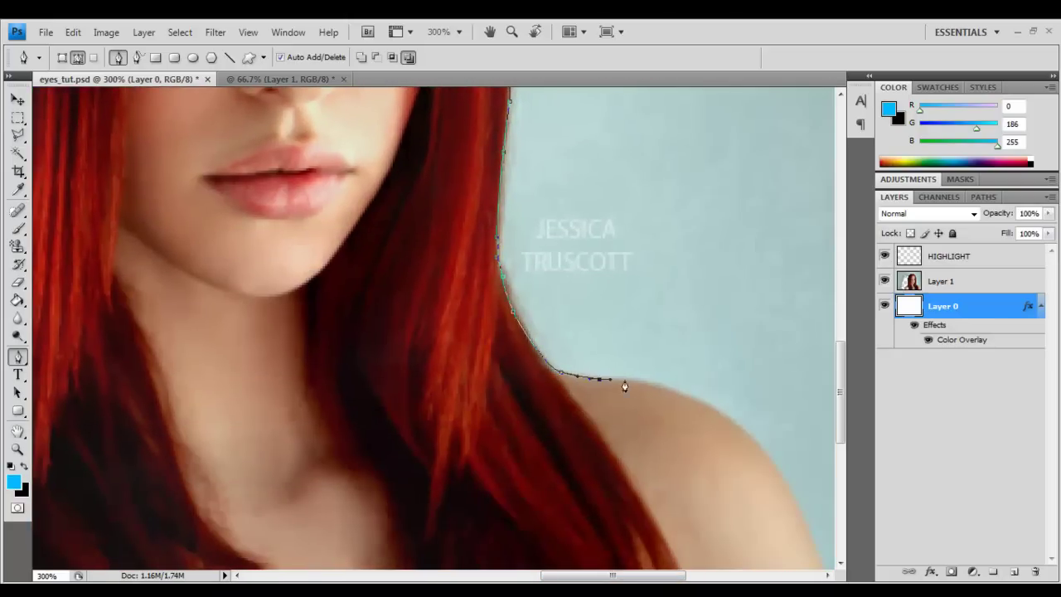
click(627, 381)
click(656, 385)
click(676, 391)
drag(755, 437, 790, 479)
scroll(827, 505, down, 1)
scroll(824, 505, right, 2)
scroll(677, 125, up, 3)
Convert the outline to a selection, delete the background around the woman, and deselect
key(ctrl+1)
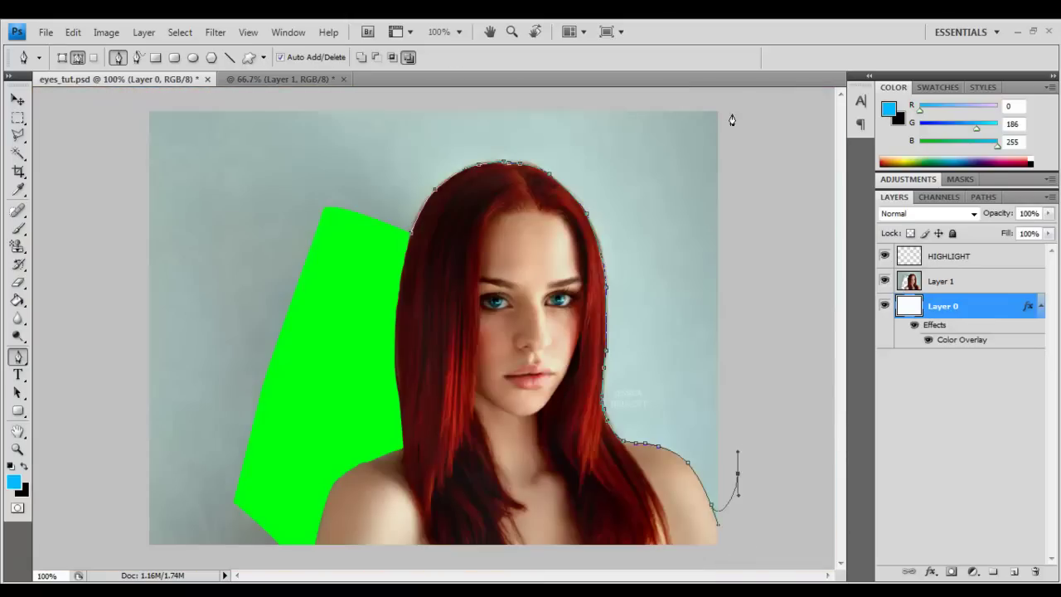
click(718, 111)
click(355, 111)
click(300, 255)
click(414, 237)
key(ctrl+Return)
key(Delete)
key(ctrl+z)
key(alt+bracketright)
key(Delete)
key(ctrl+d)
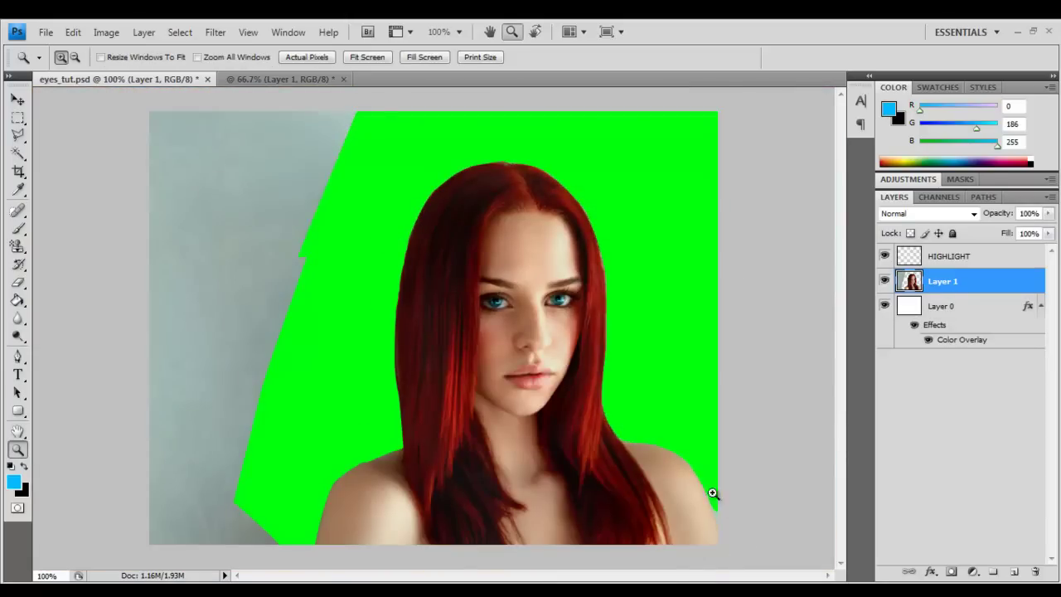
Outline and clear the leftover background at the right shoulder edge
ctrl+click(710, 498)
ctrl+click(765, 443)
click(692, 447)
click(706, 340)
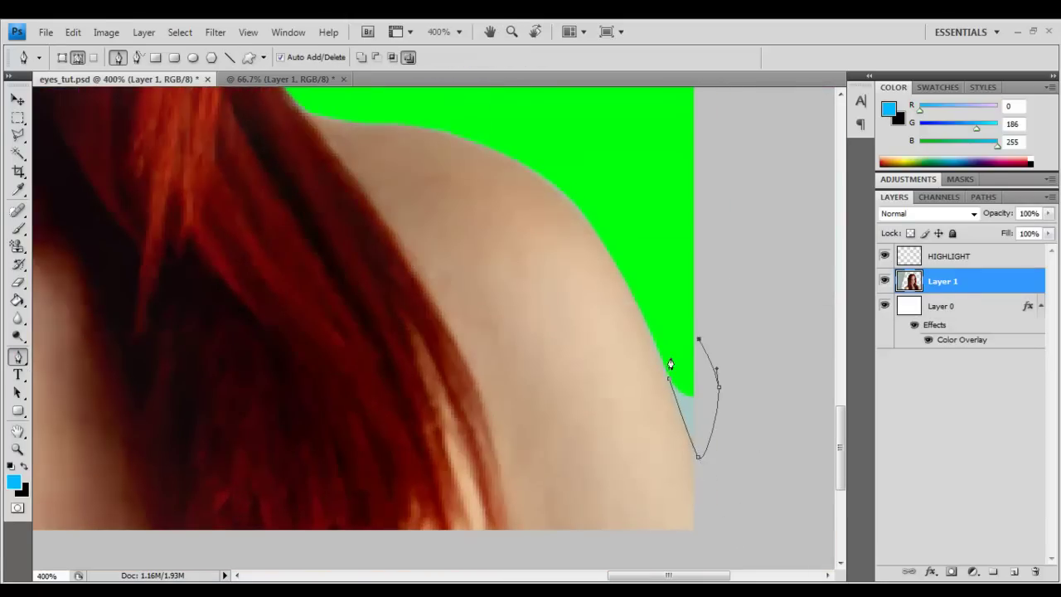
right_click(690, 367)
click(730, 410)
key(Return)
key(z)
key(ctrl+1)
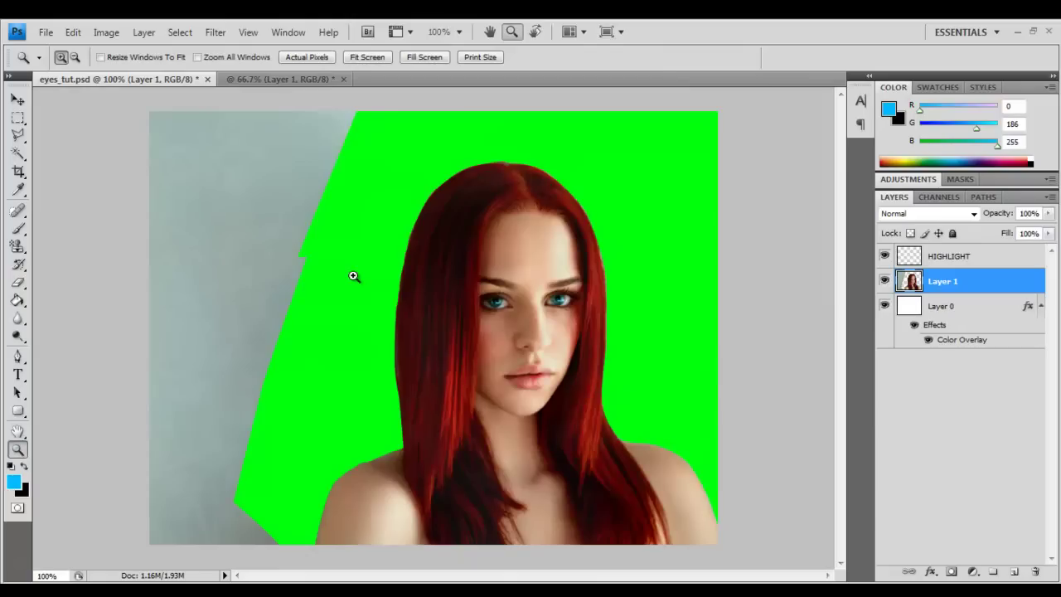
key(v)
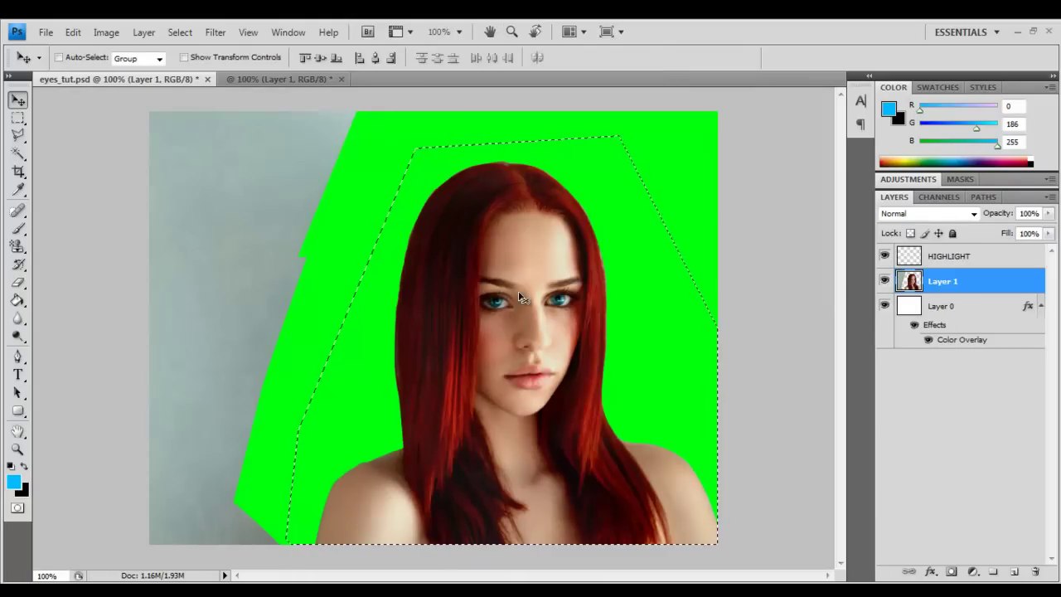
Merge Layer 1 into the HIGHLIGHT layer
shift+click(990, 258)
right_click(992, 261)
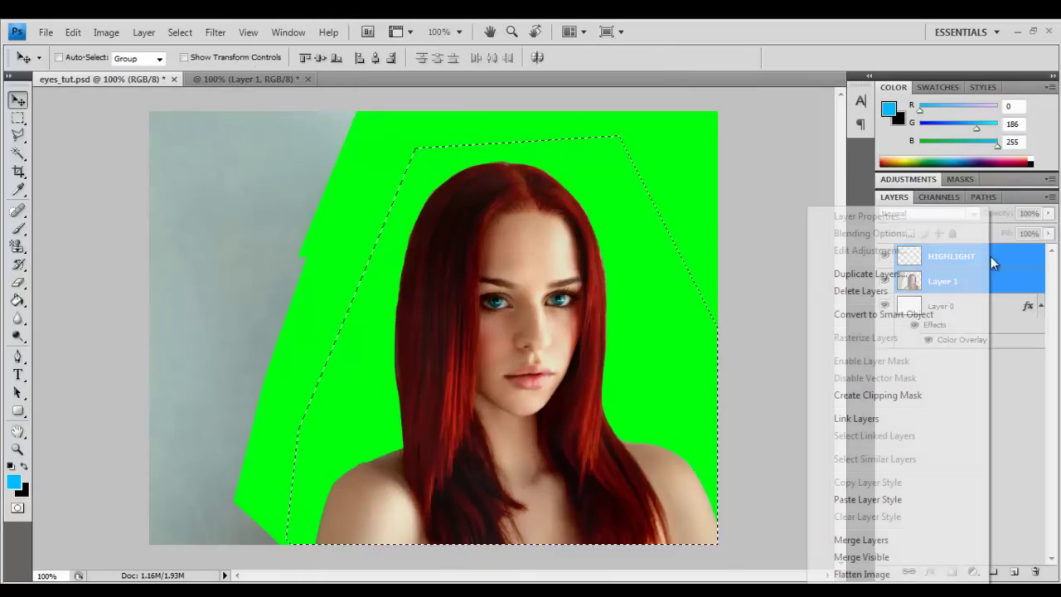
click(859, 541)
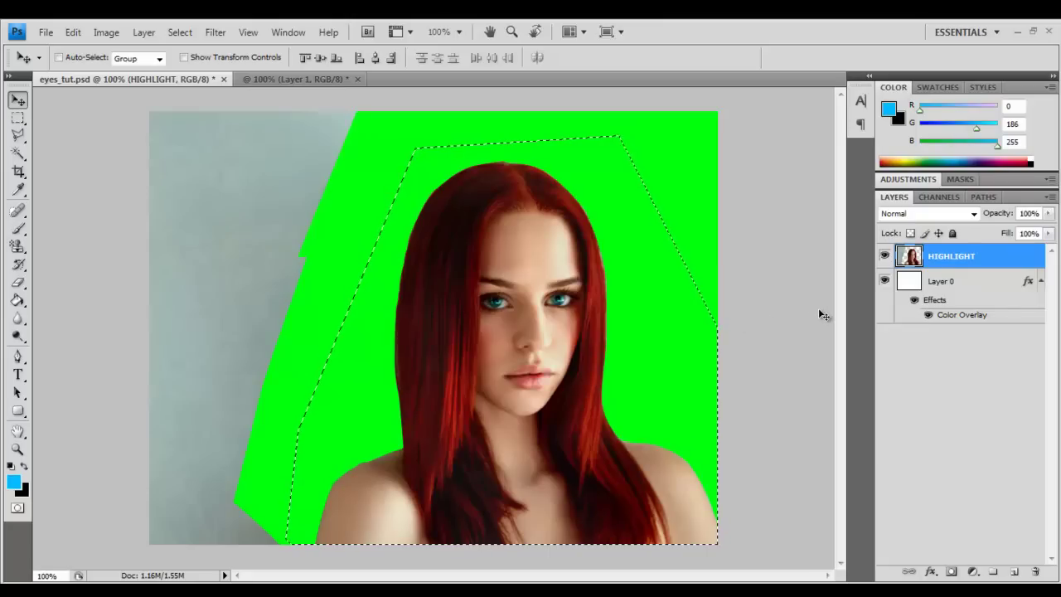
Cut the selected woman out of the merged layer with Ctrl+X
click(73, 32)
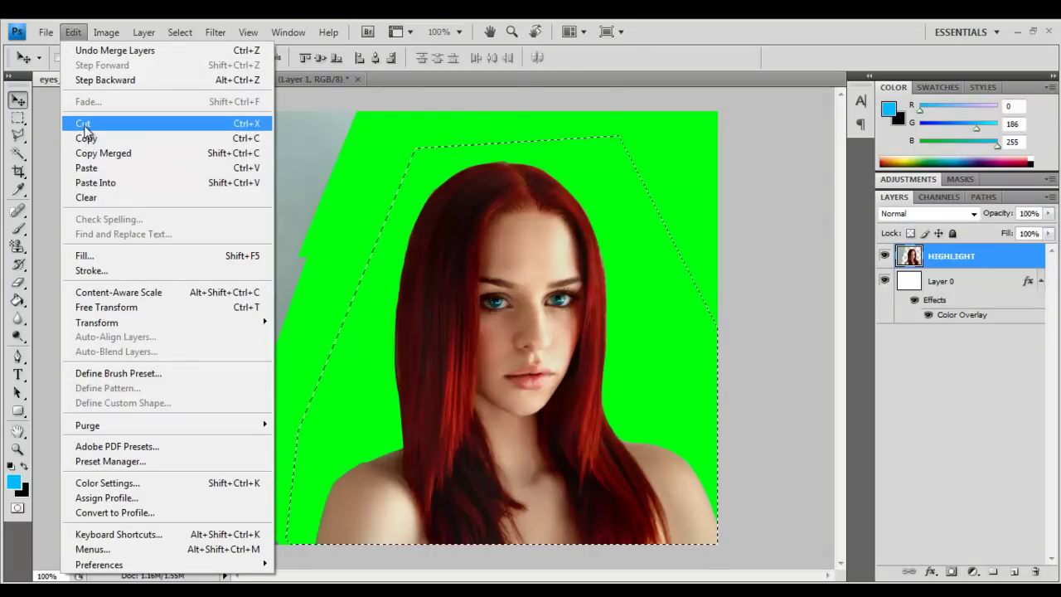
click(513, 233)
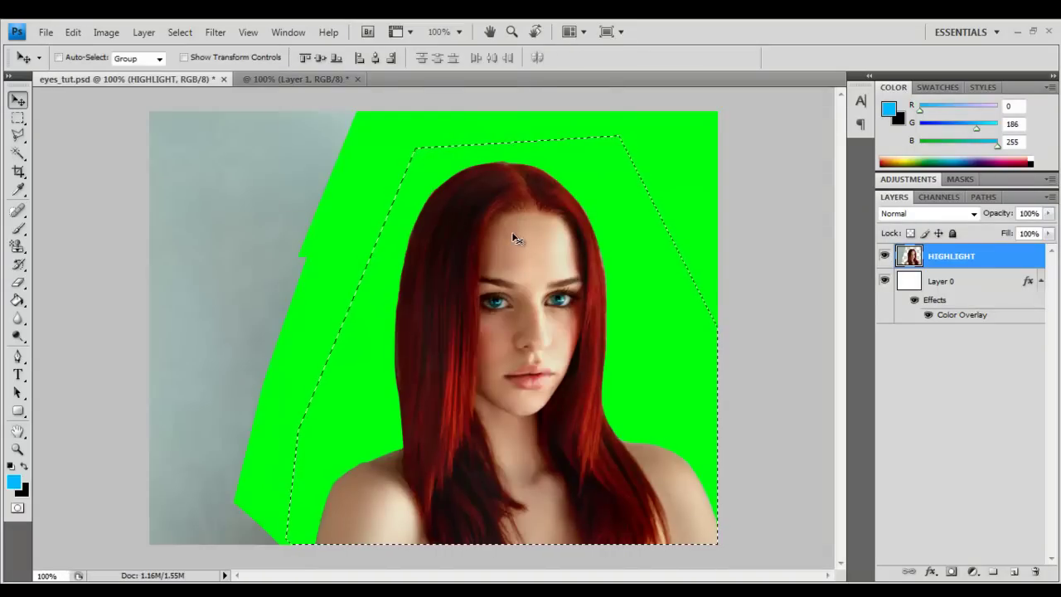
key(ctrl+x)
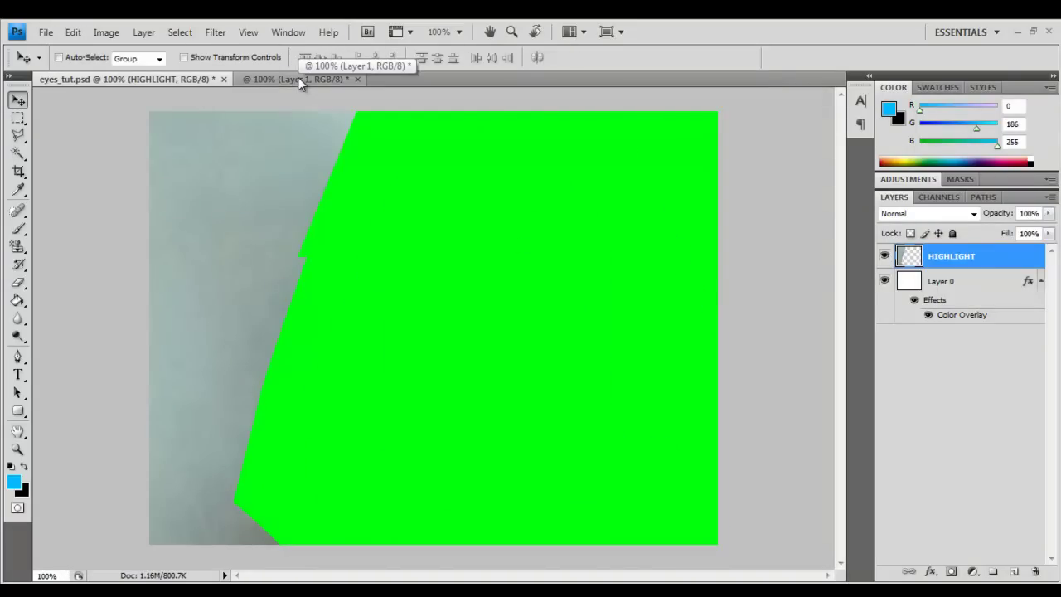
Paste the woman onto the beach photo, nudge her into place and flip her horizontally
click(301, 81)
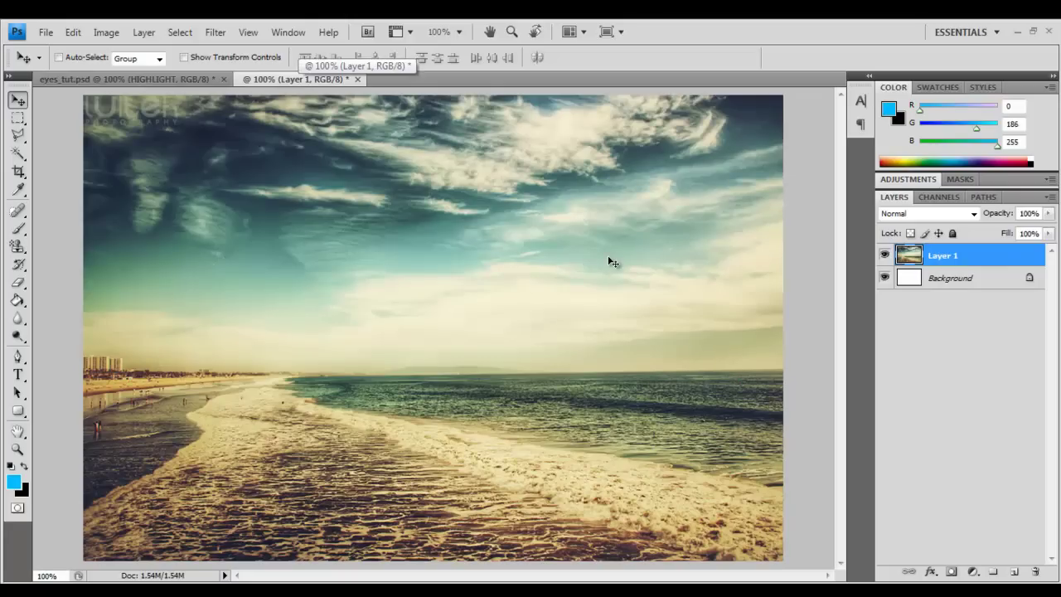
key(ctrl+v)
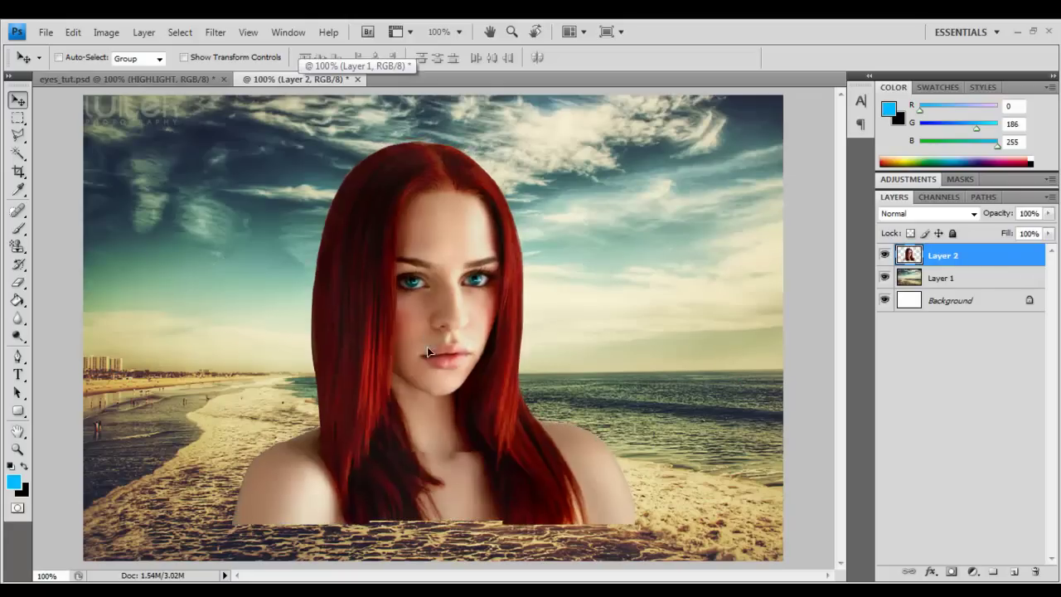
key(shift+Up)
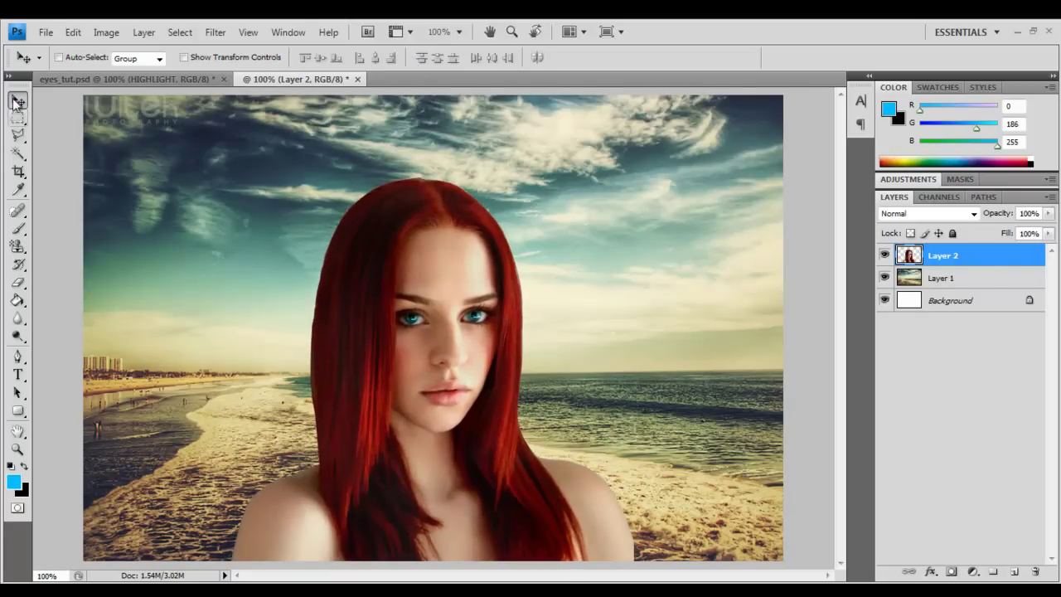
mouse_move(340, 267)
mouse_down()
mouse_move(448, 269)
mouse_move(357, 270)
mouse_up()
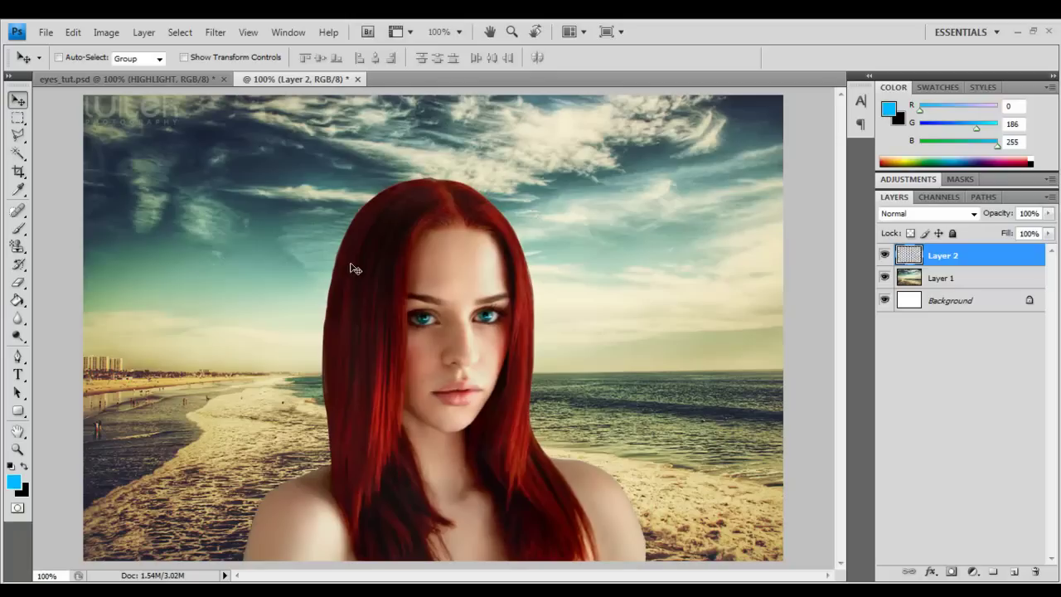
key(ctrl+t)
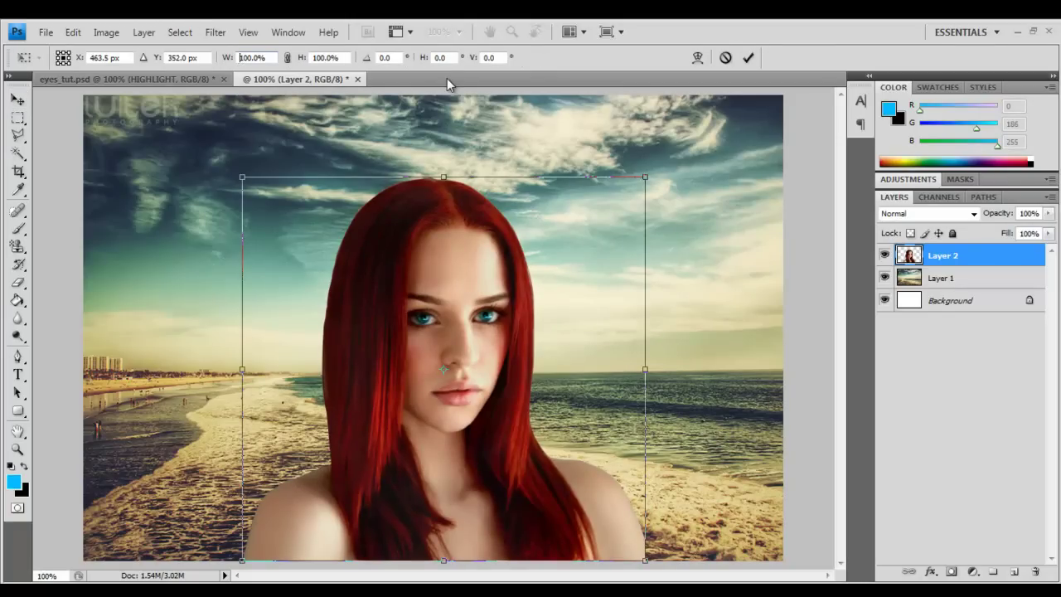
text(110)
key(Return)
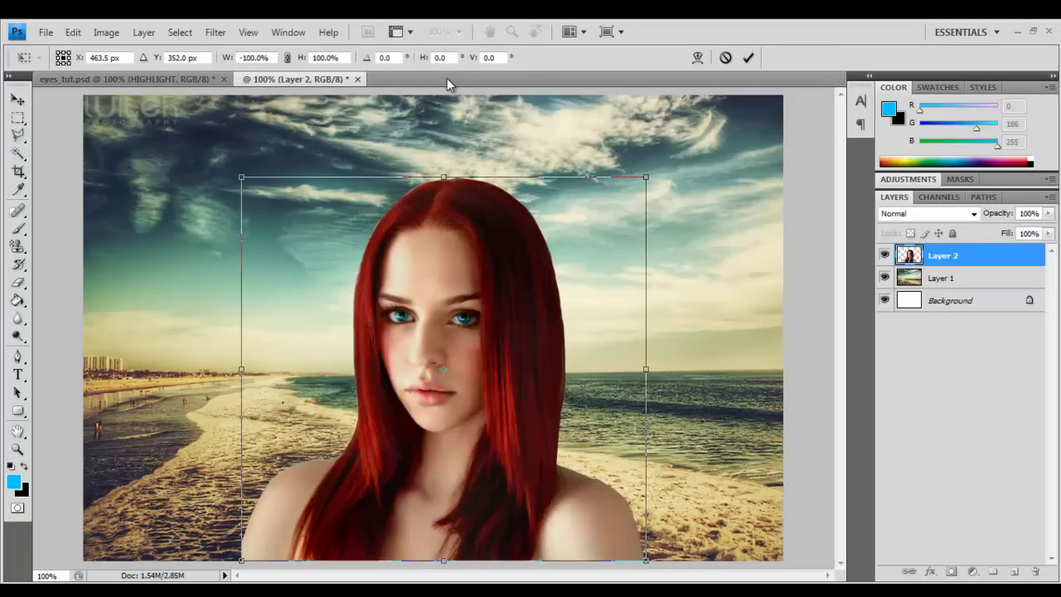
key(Return)
Move the woman to the lower left and scale her down to 79.7%
drag(460, 374, 331, 388)
key(ctrl+t)
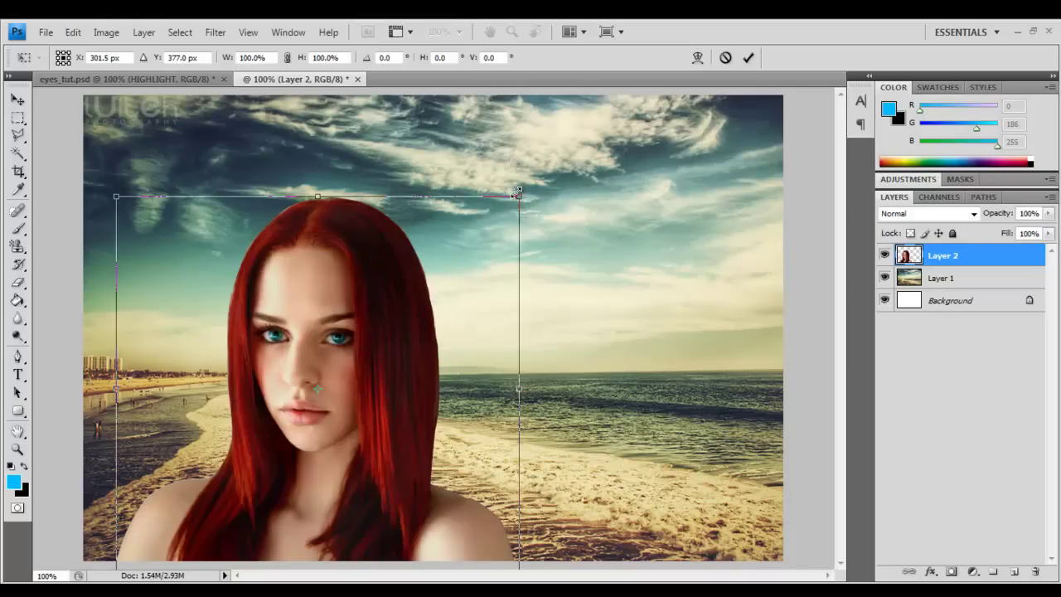
drag(519, 196, 435, 273)
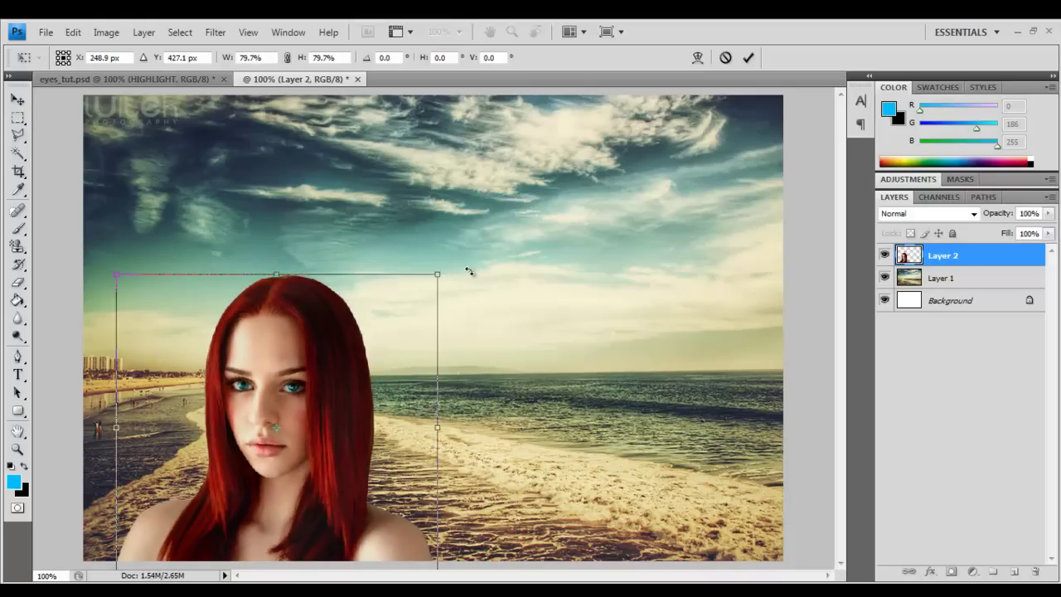
key(Return)
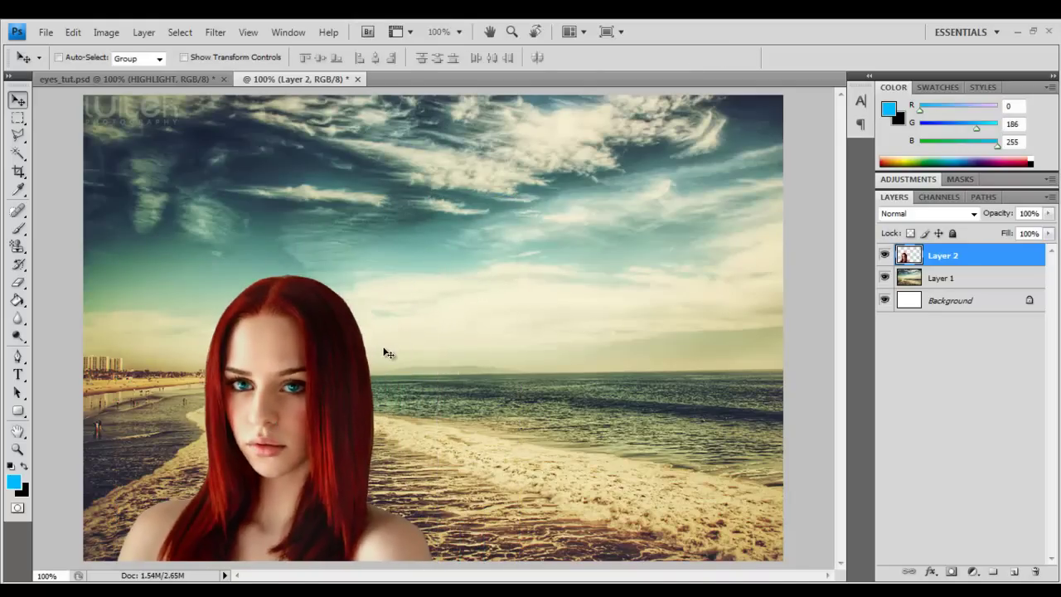
Drag the woman on Layer 2 about 15 px to the right
drag(384, 351, 394, 353)
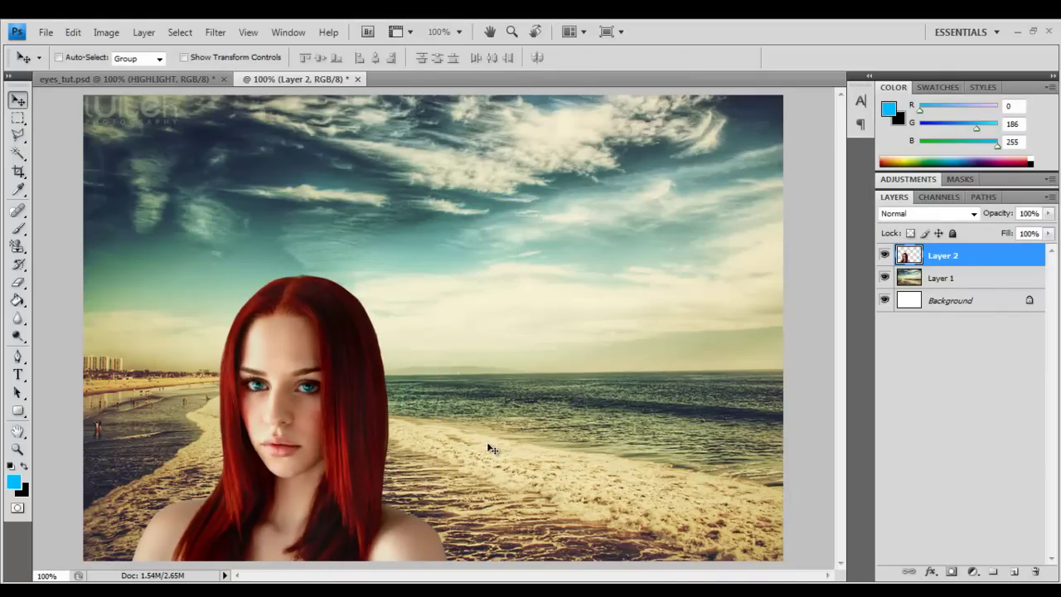